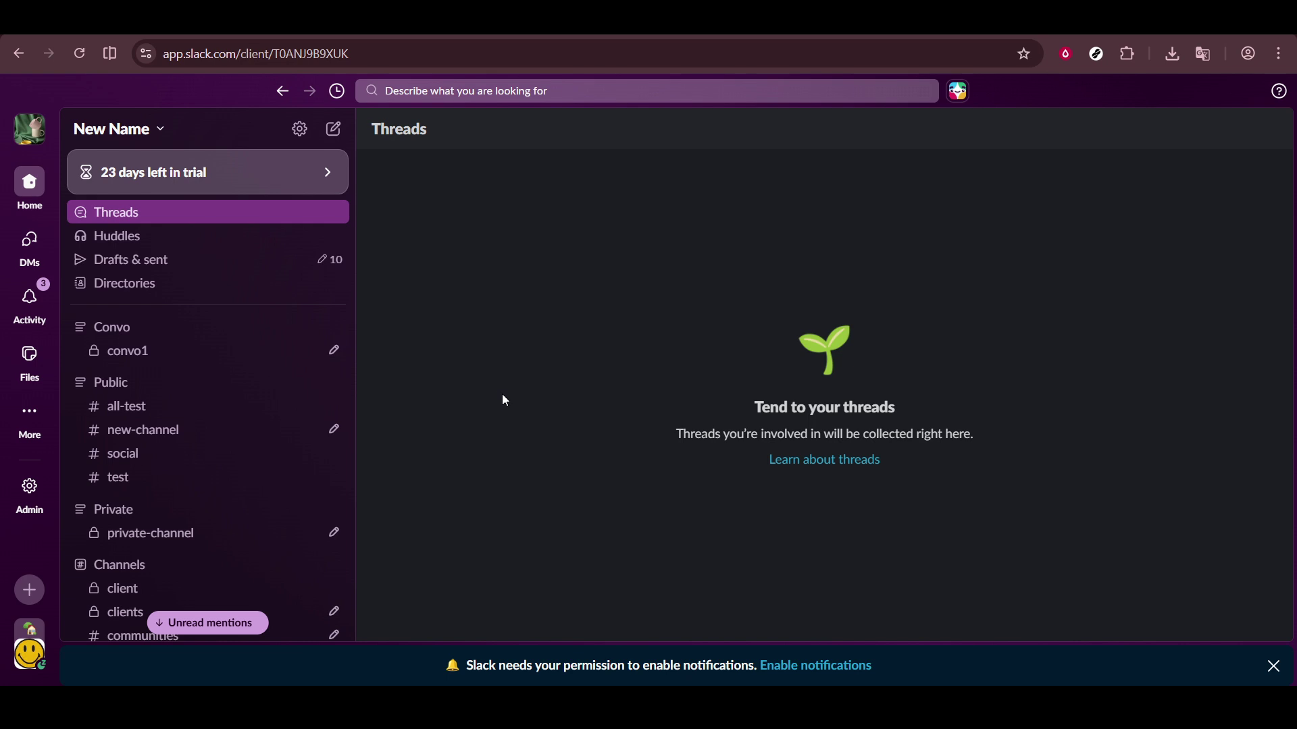
Open the workspace's Apps & workflows management page and go to the Slack Marketplace browsing page
click(34, 492)
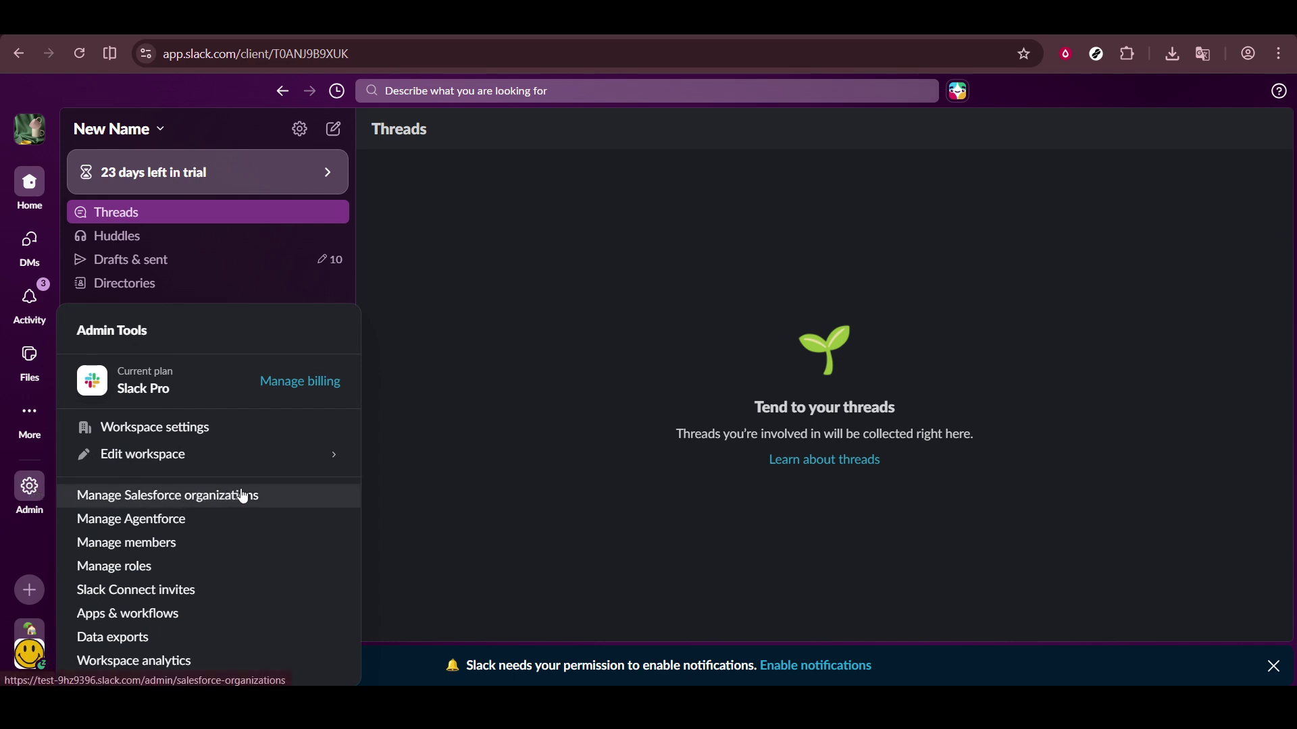
click(206, 615)
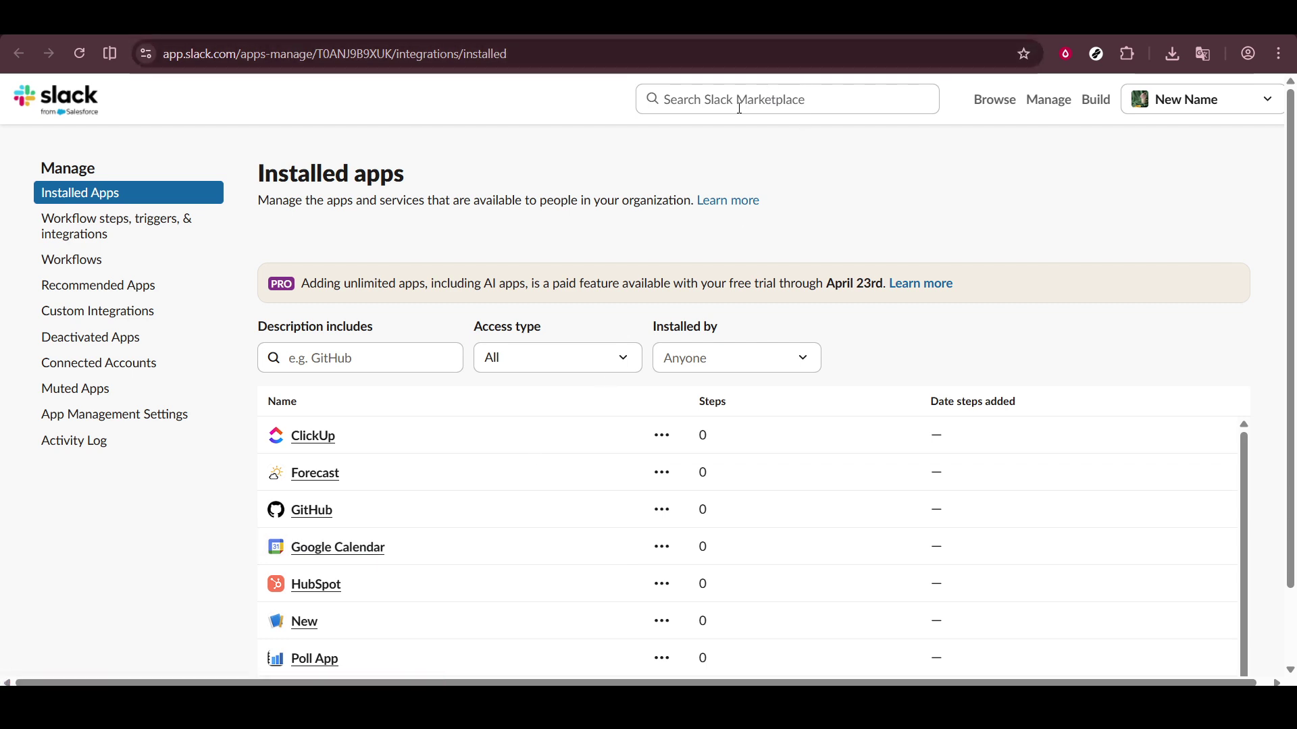
click(1004, 108)
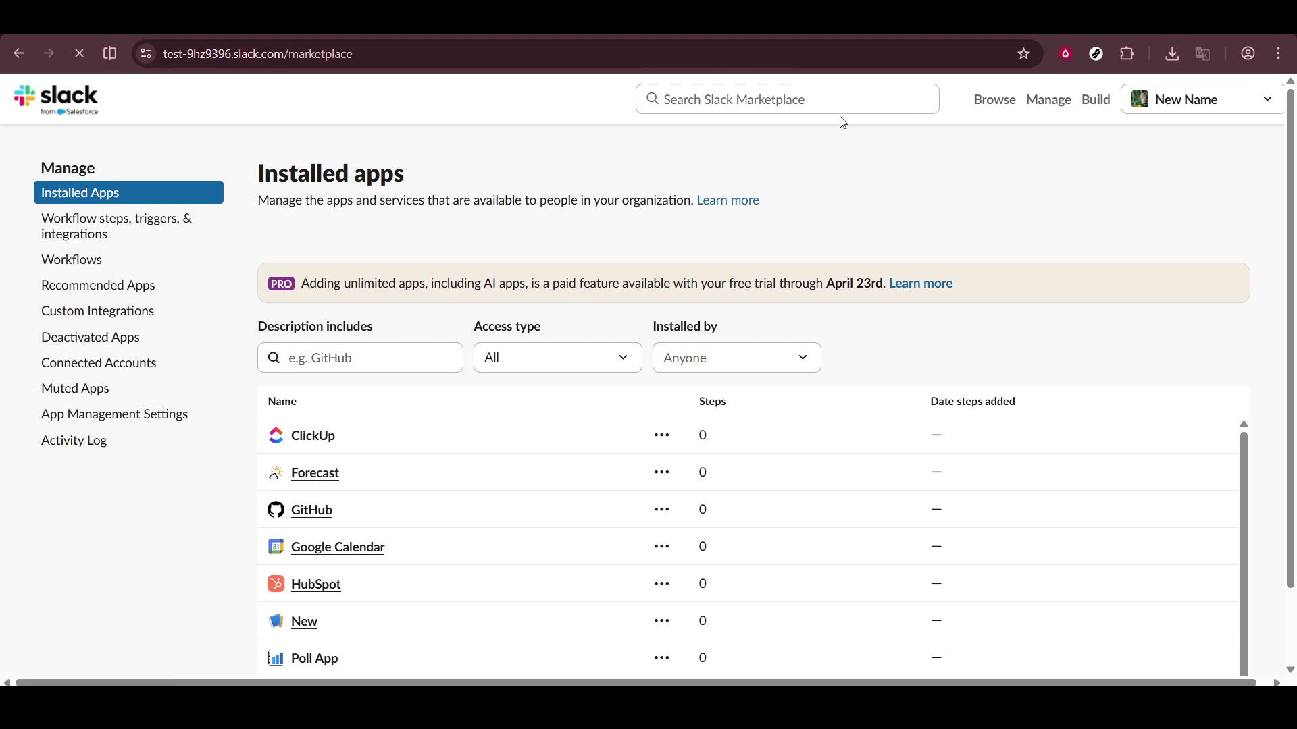
Search the Marketplace for "calendar", show all results and open the Google Calendar listing
click(819, 102)
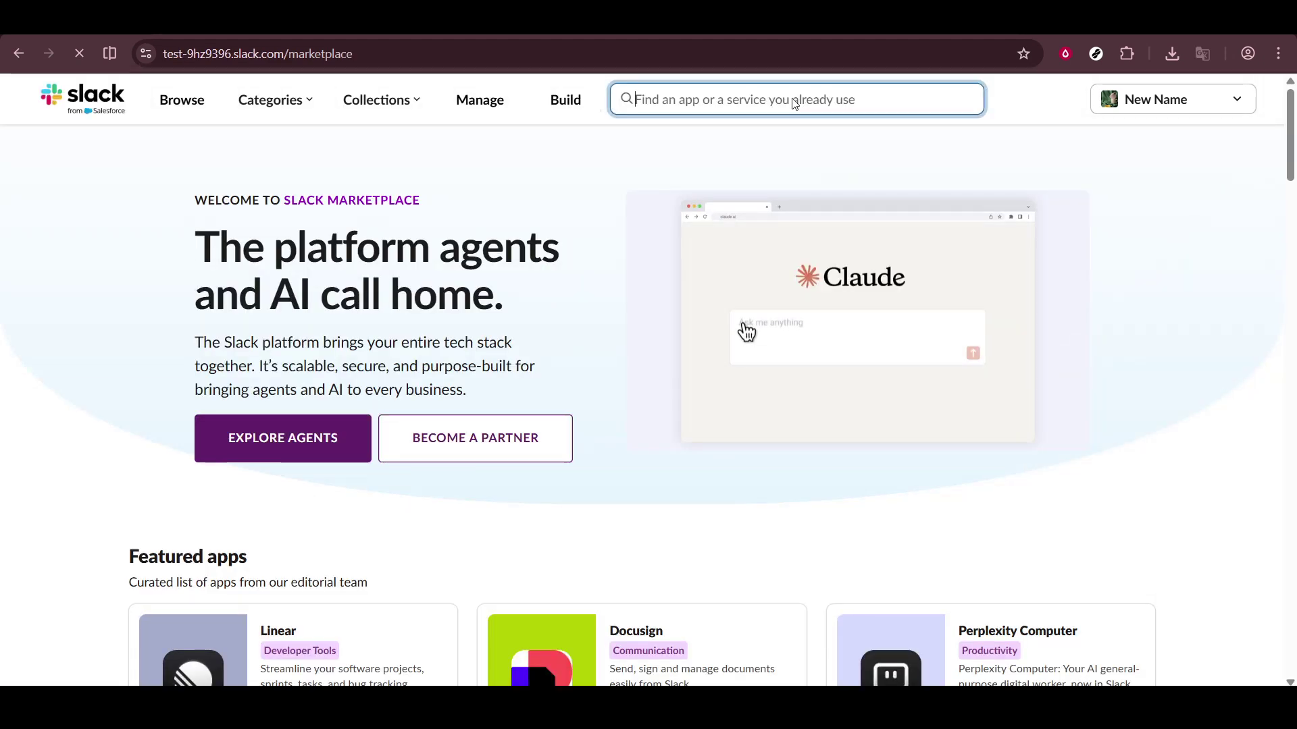
text(calendar)
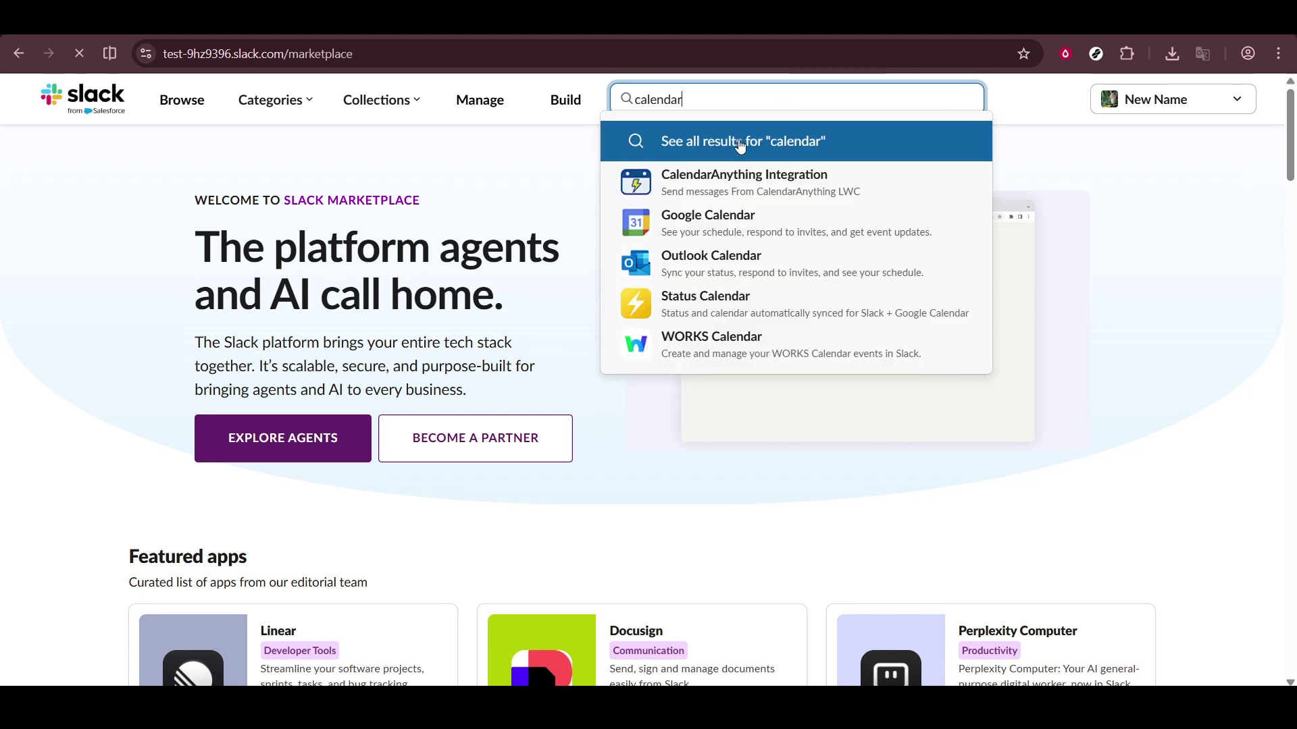
click(741, 143)
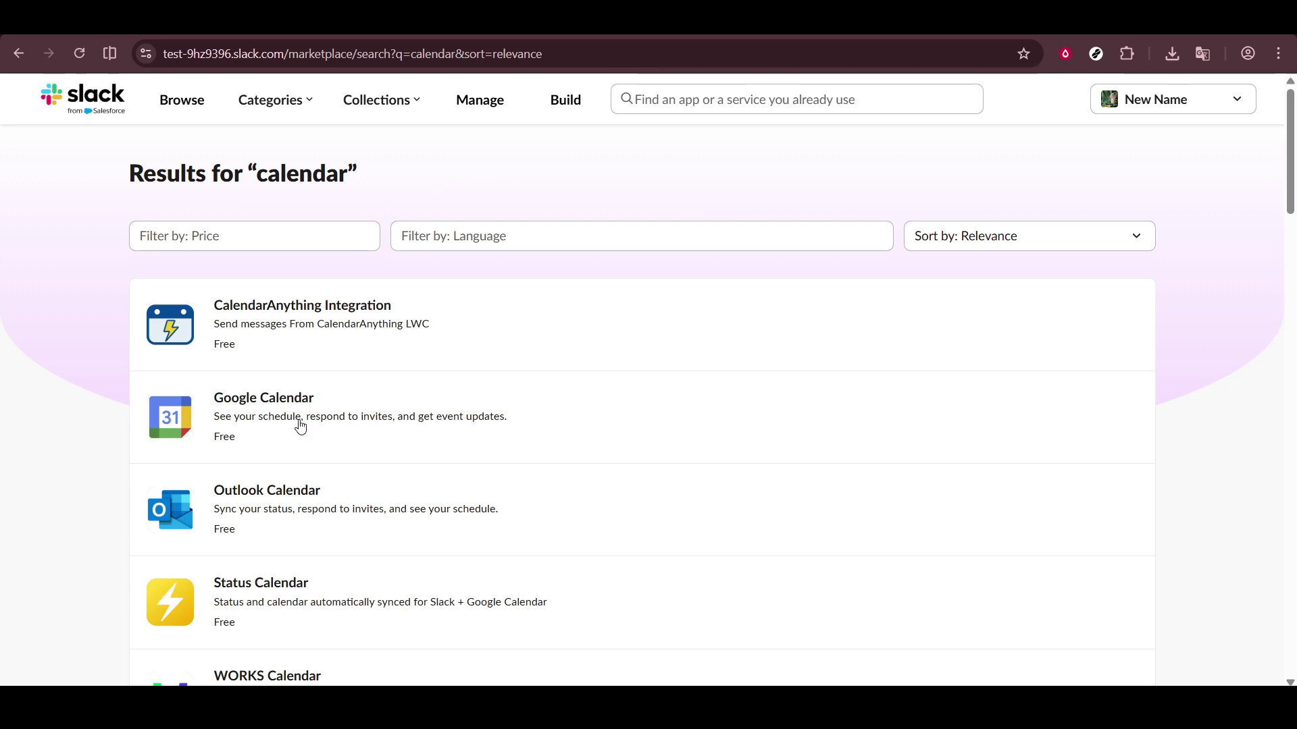
click(252, 410)
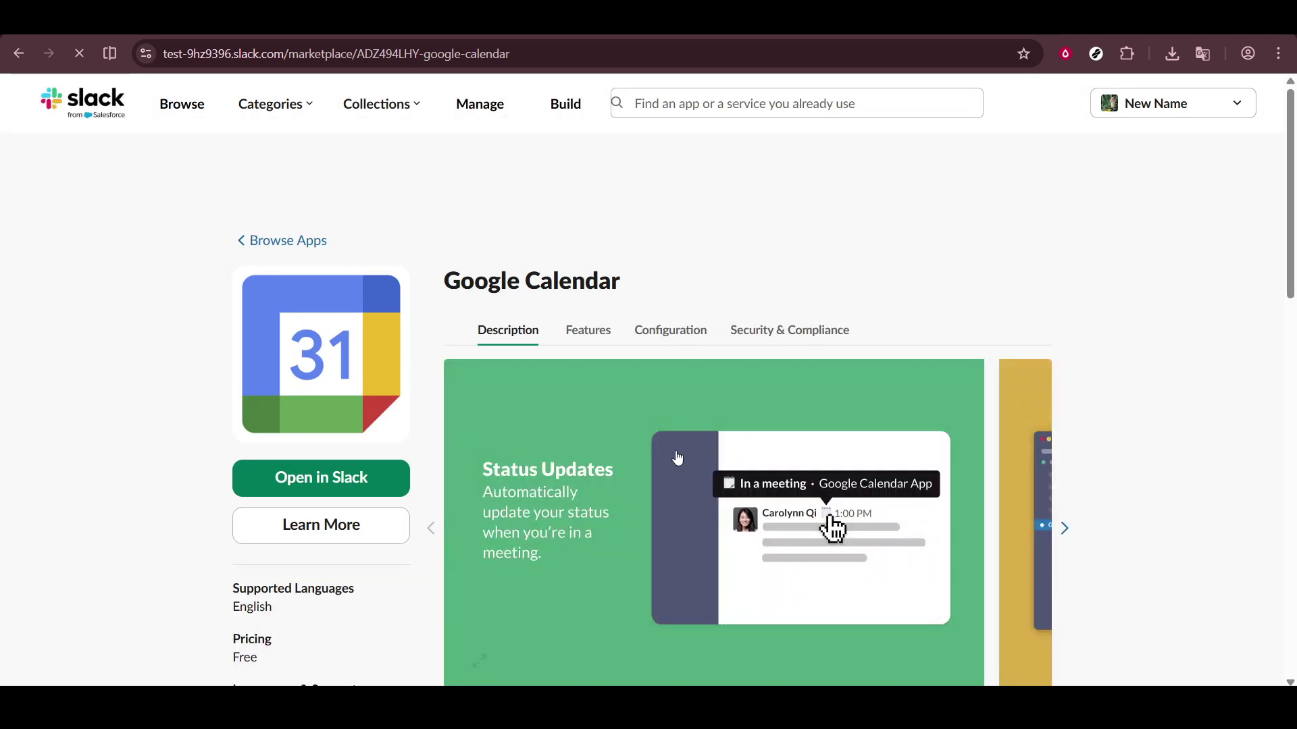
Look through all the preview slides in the Google Calendar app's description
scroll(1104, 489, down, 3)
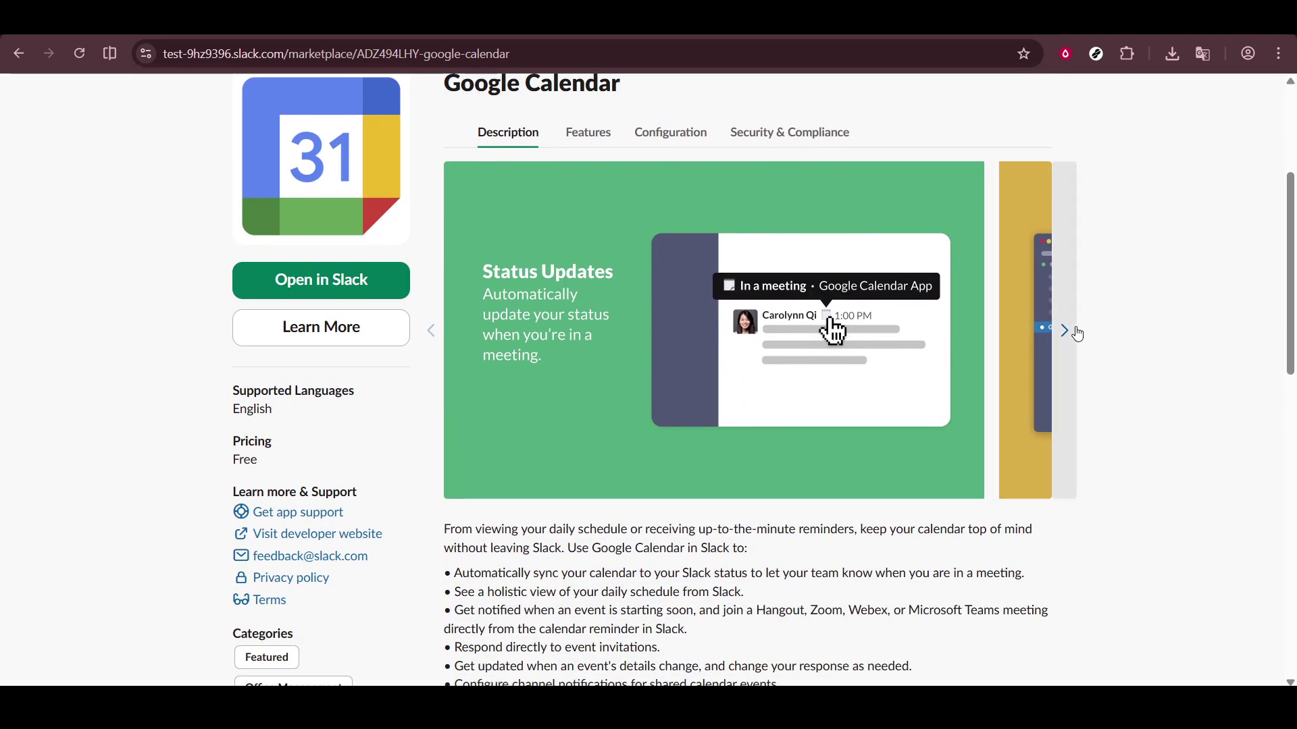
click(1066, 331)
click(1065, 330)
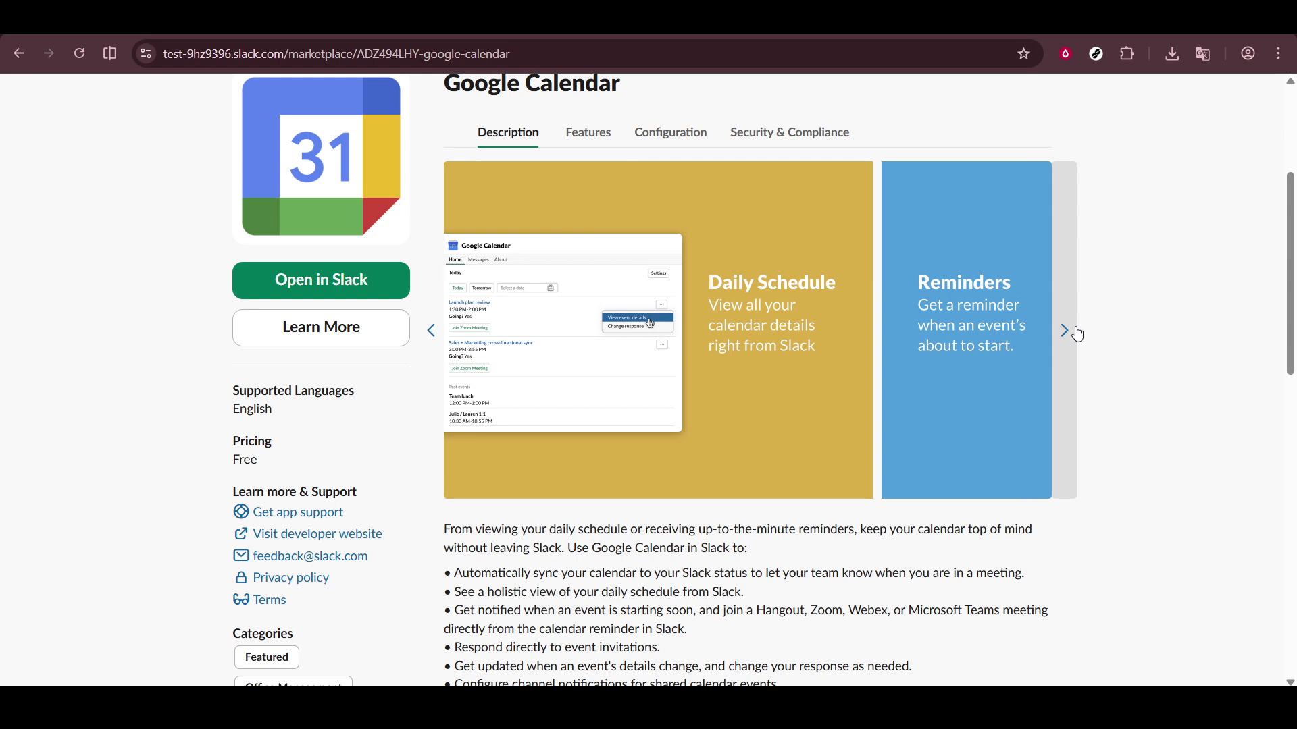
click(1078, 331)
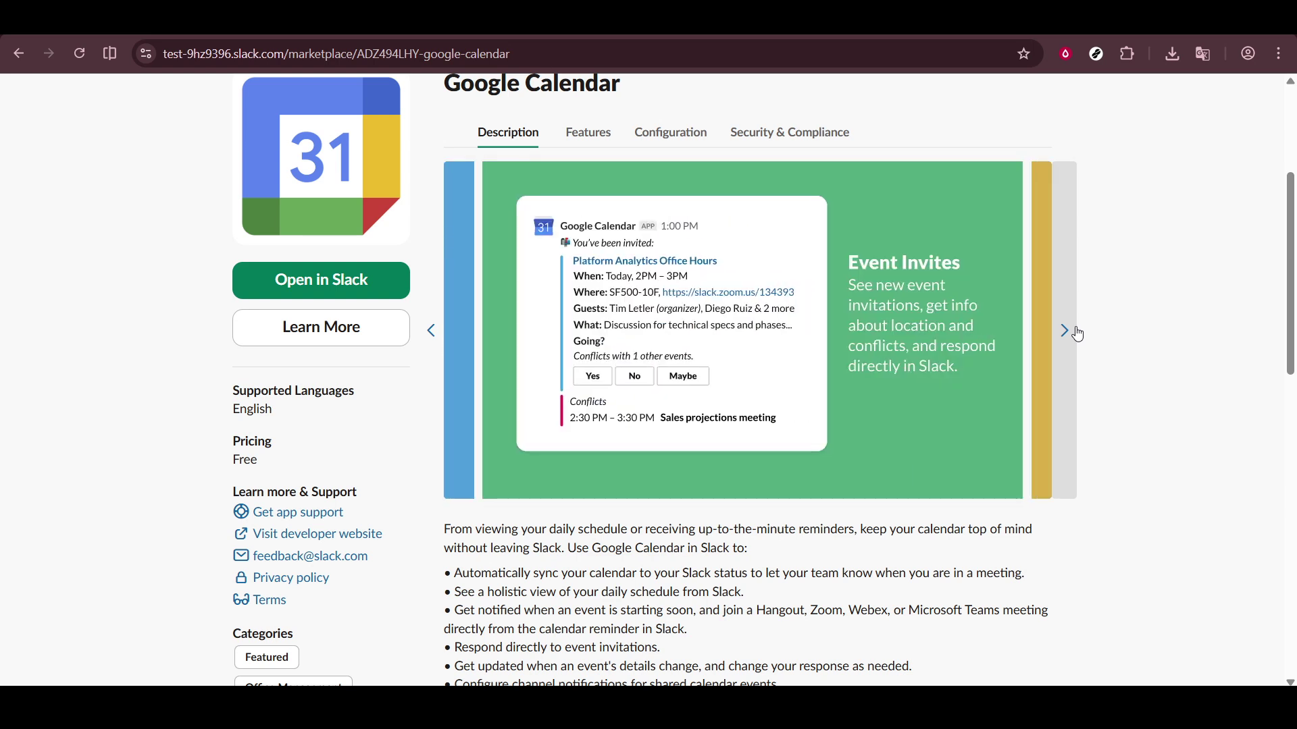
click(1078, 332)
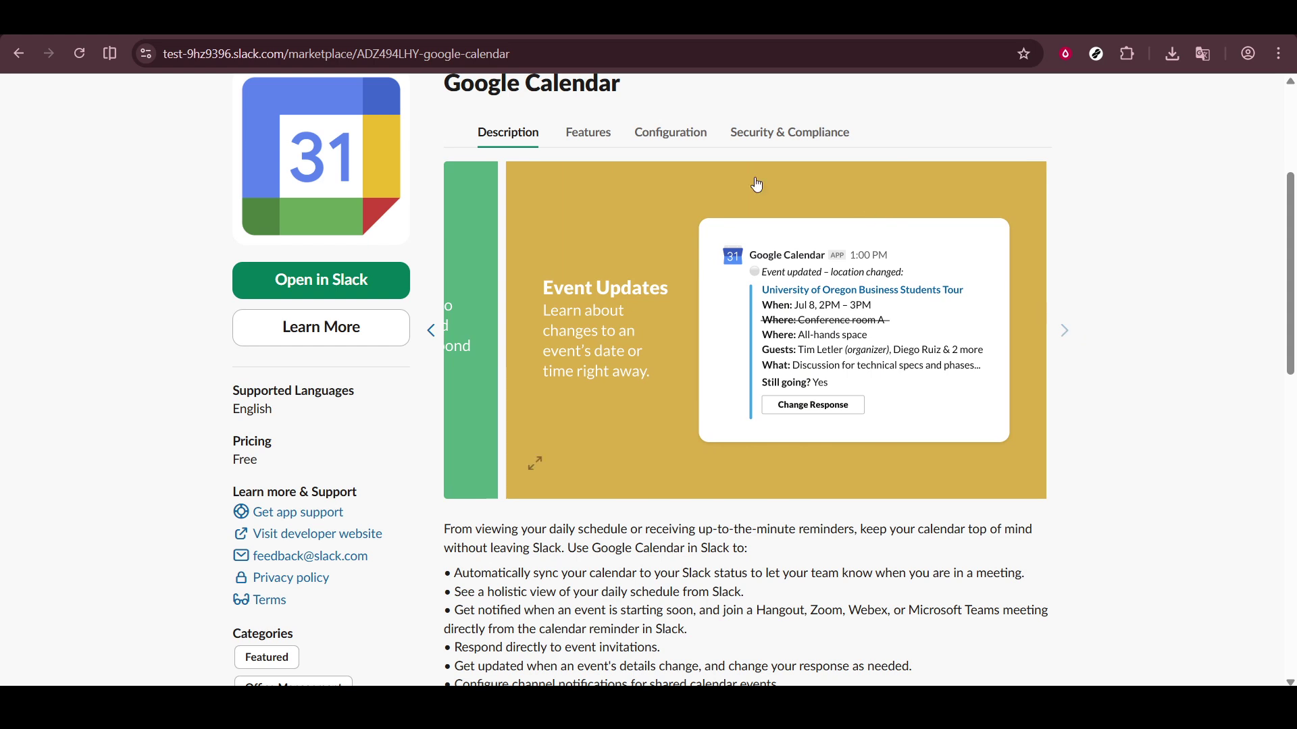
Review the Google Calendar app's features and its configuration with the granted authorizations
click(601, 146)
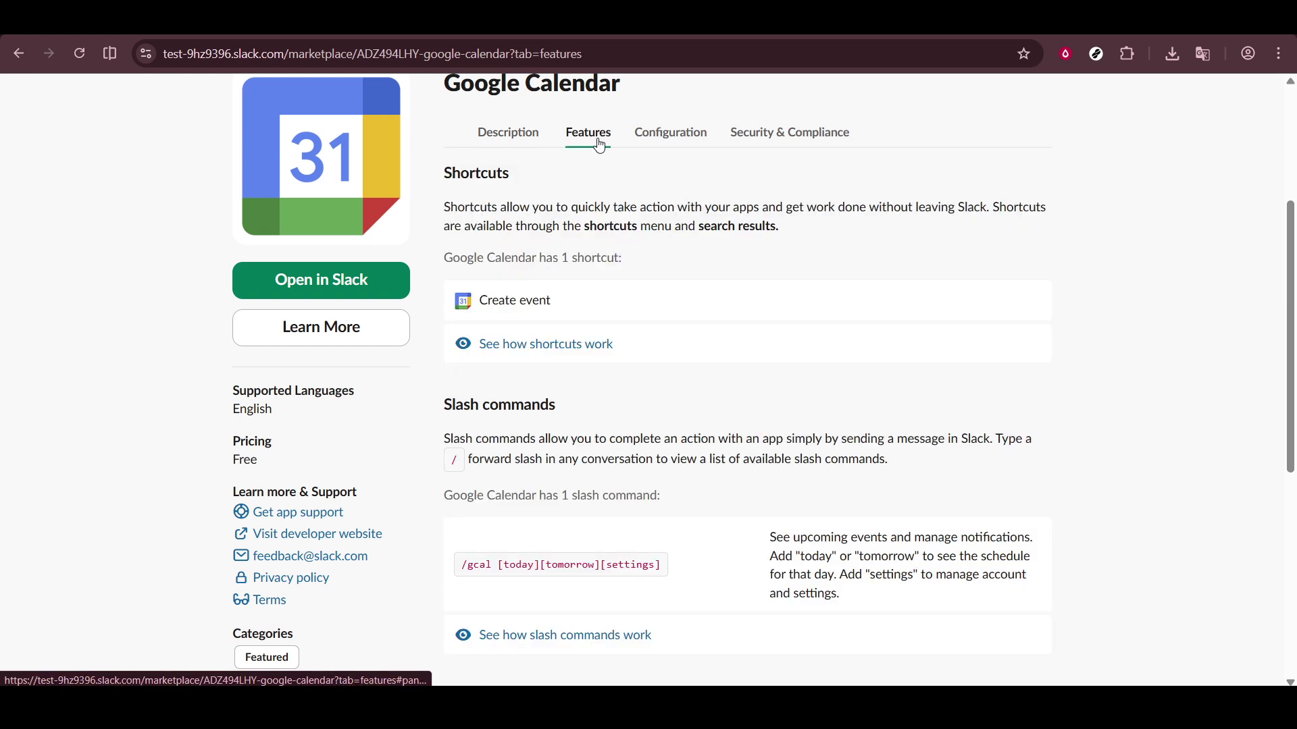
scroll(681, 297, down, 1)
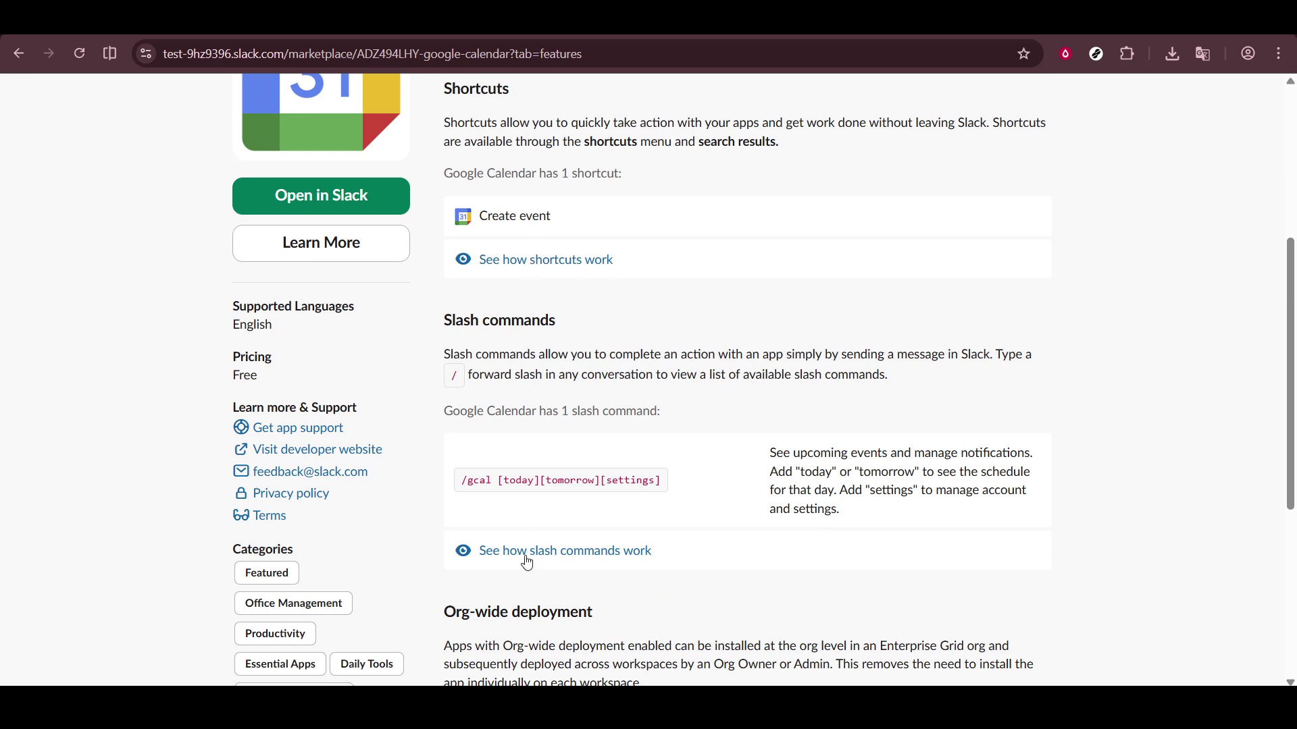
scroll(627, 495, up, 2)
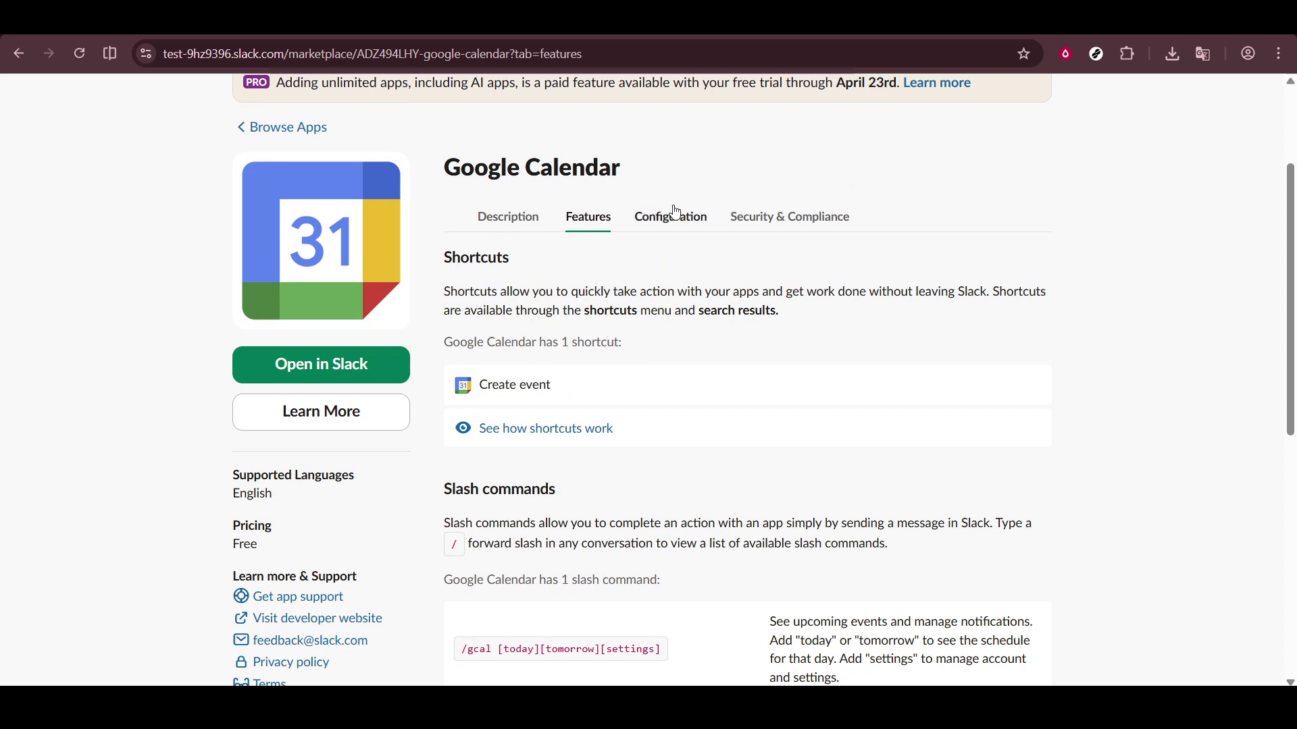
click(676, 212)
scroll(939, 368, down, 1)
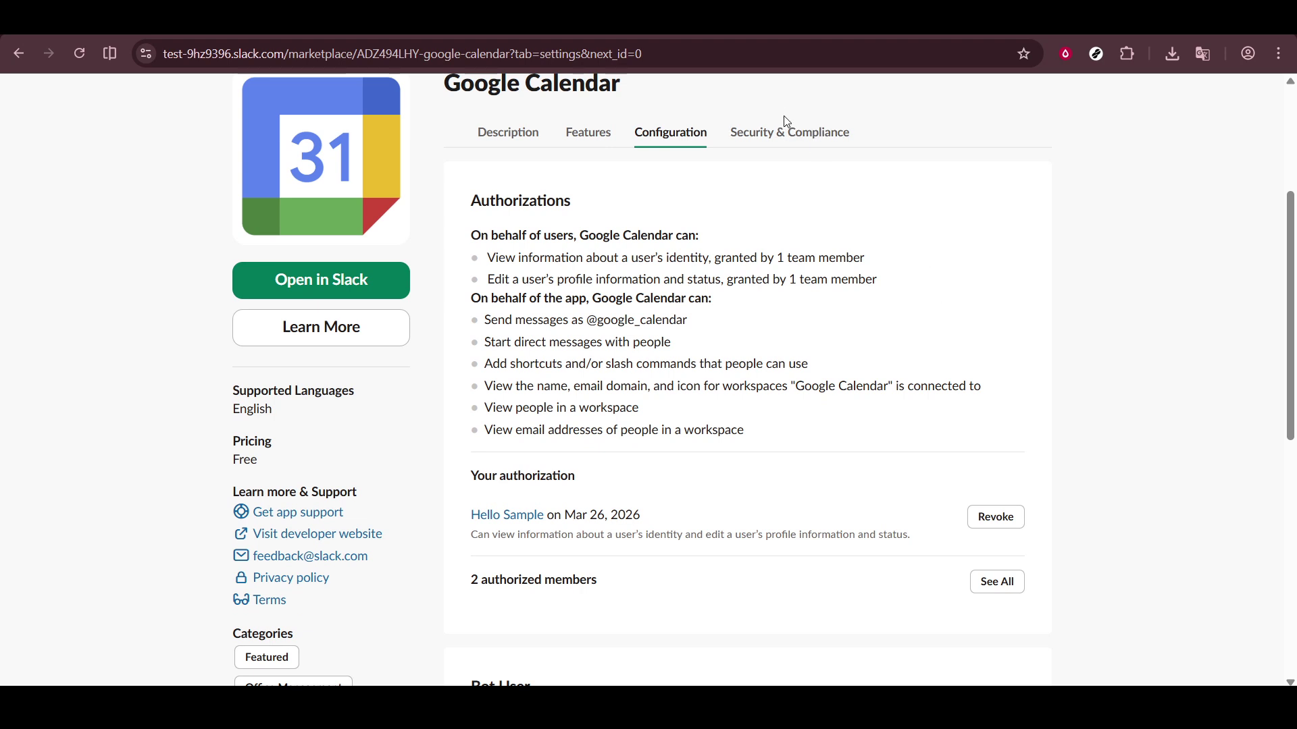
Review the app's Security & Compliance information and expand its User Token Scopes and Bot Token Scopes
click(784, 133)
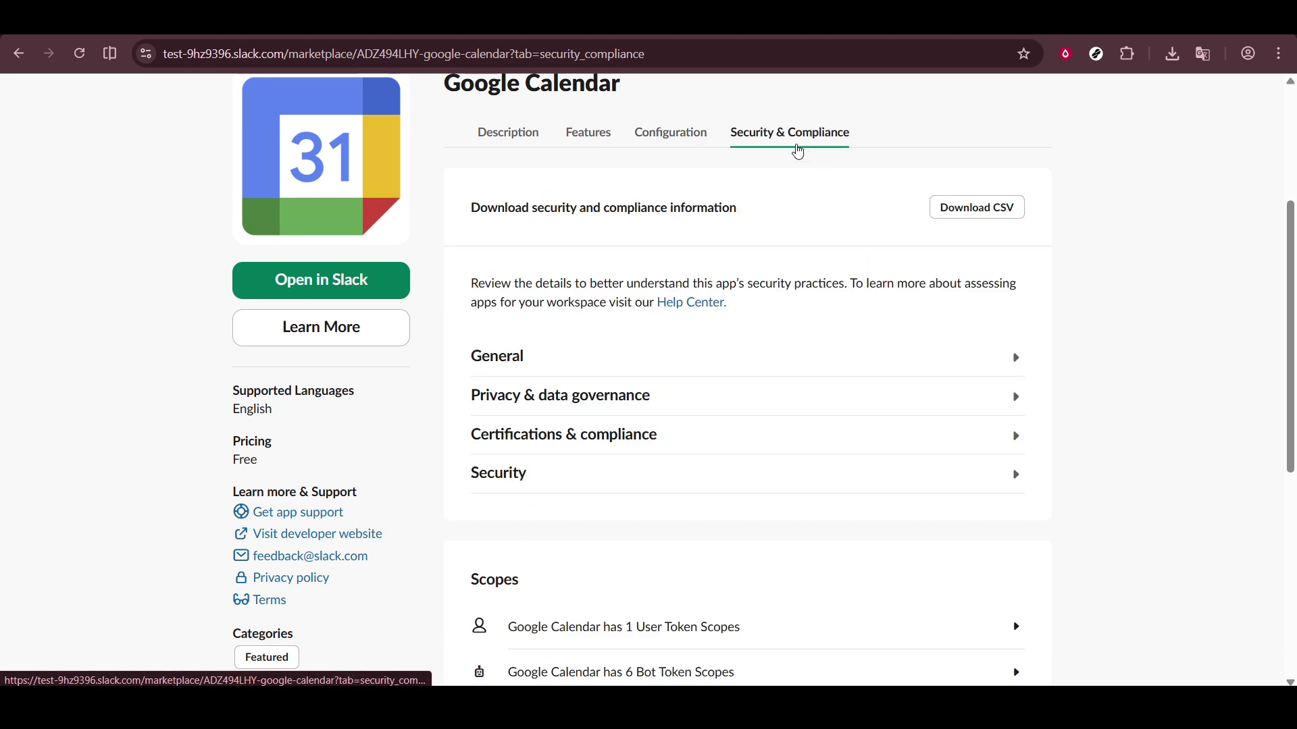
scroll(1192, 440, down, 1)
scroll(1164, 428, down, 5)
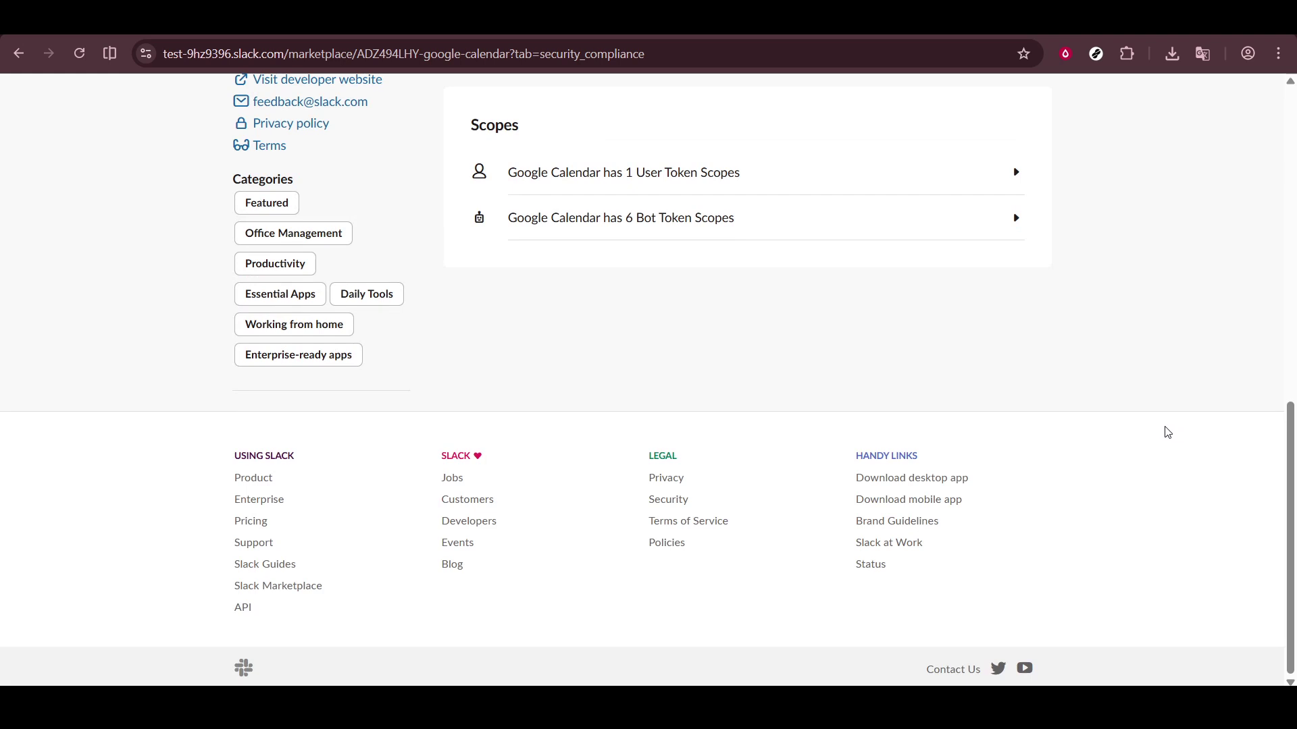
scroll(1146, 423, up, 3)
scroll(1135, 423, up, 3)
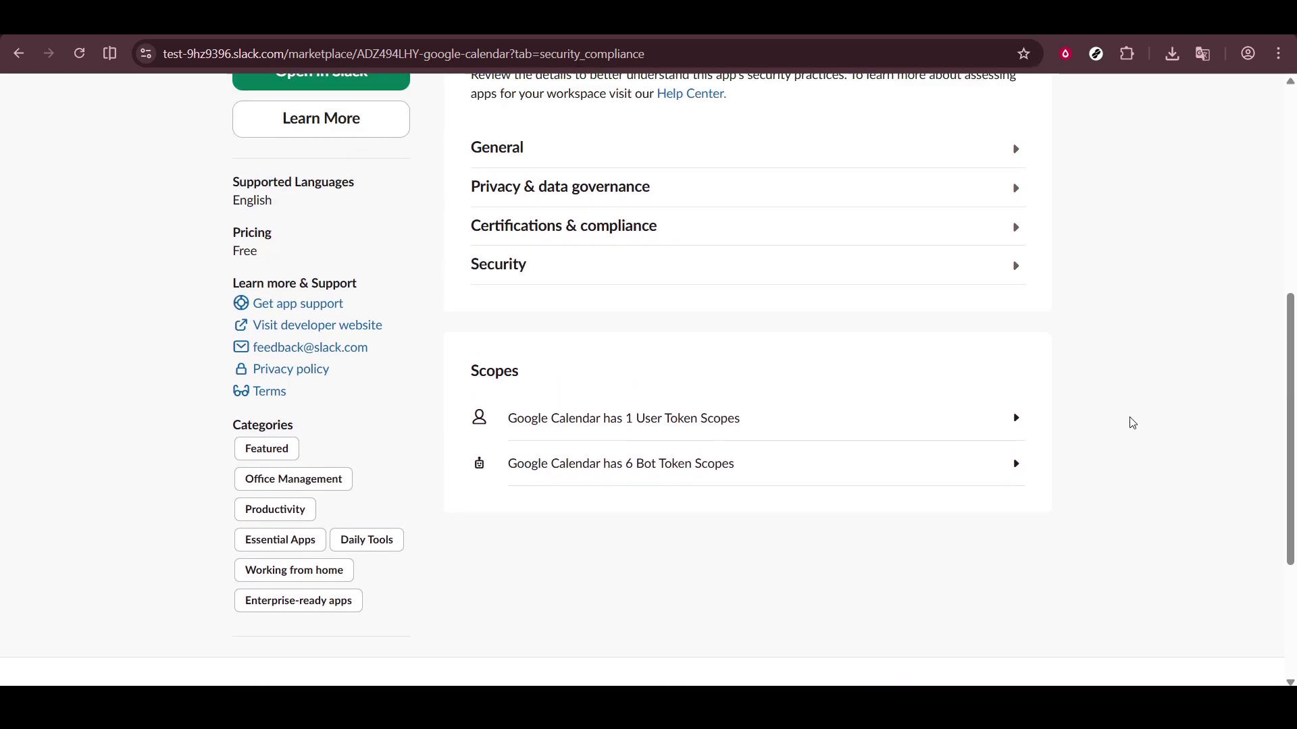
click(1016, 513)
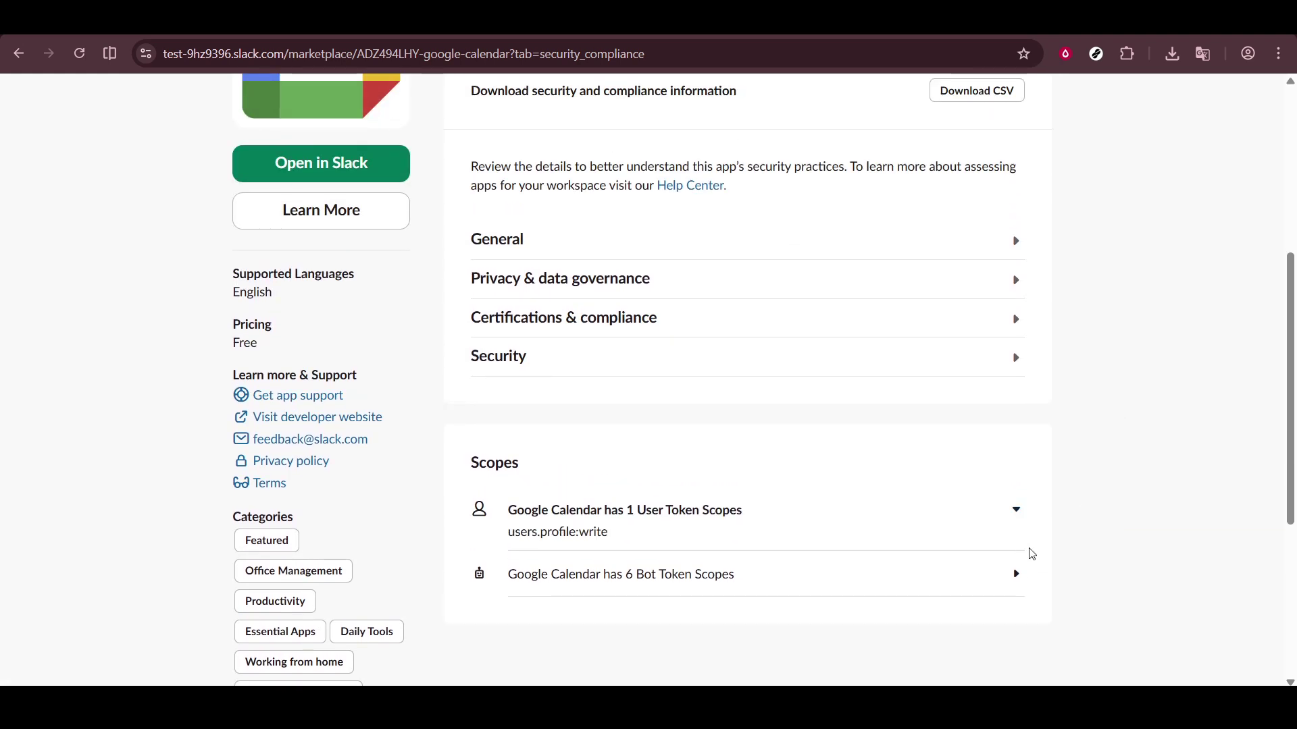
click(1013, 580)
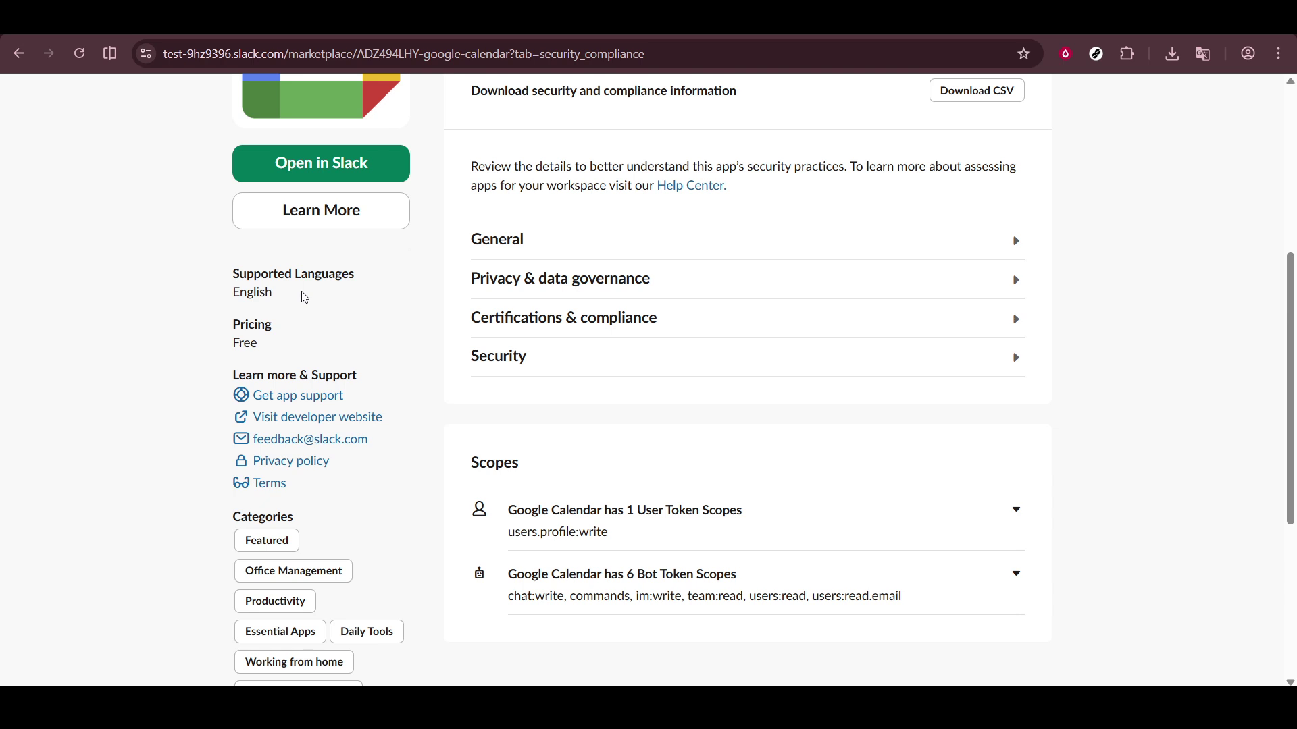
Open the Google Calendar app in Slack from its listing, choosing to continue in the browser
scroll(455, 399, up, 2)
scroll(455, 399, up, 2)
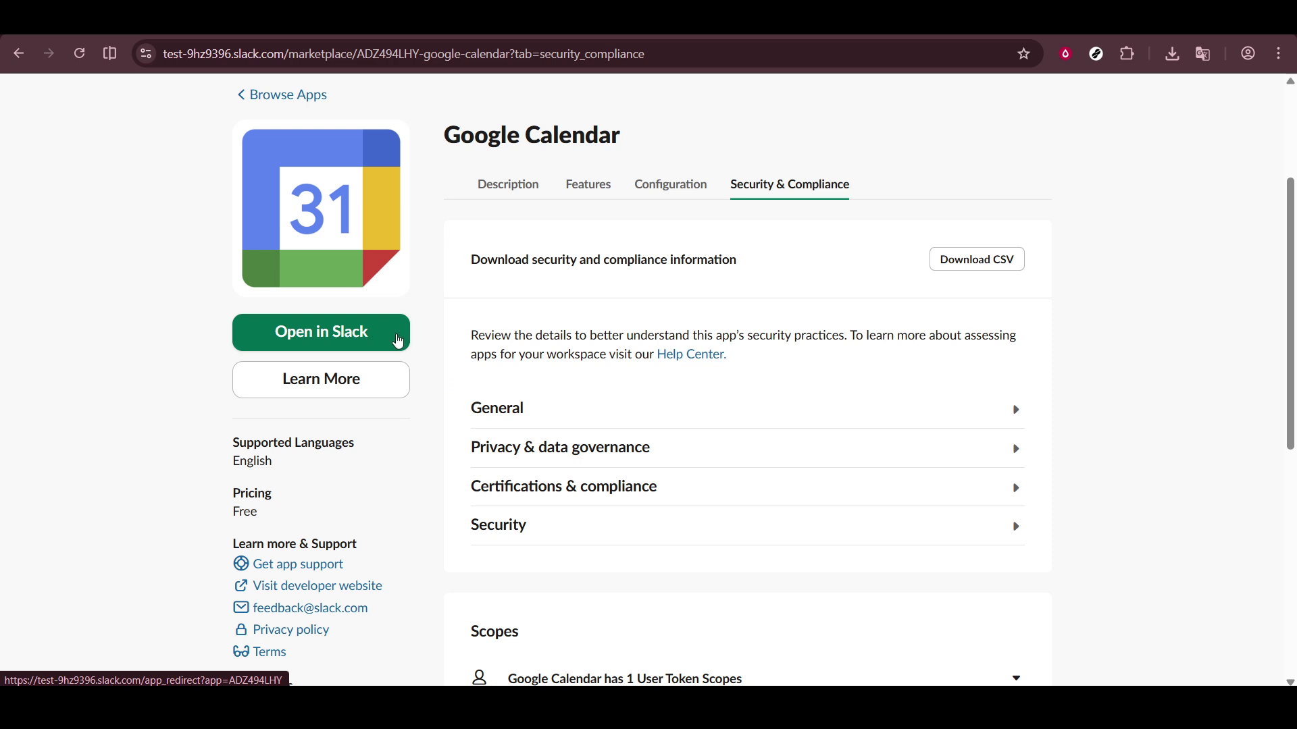
click(398, 341)
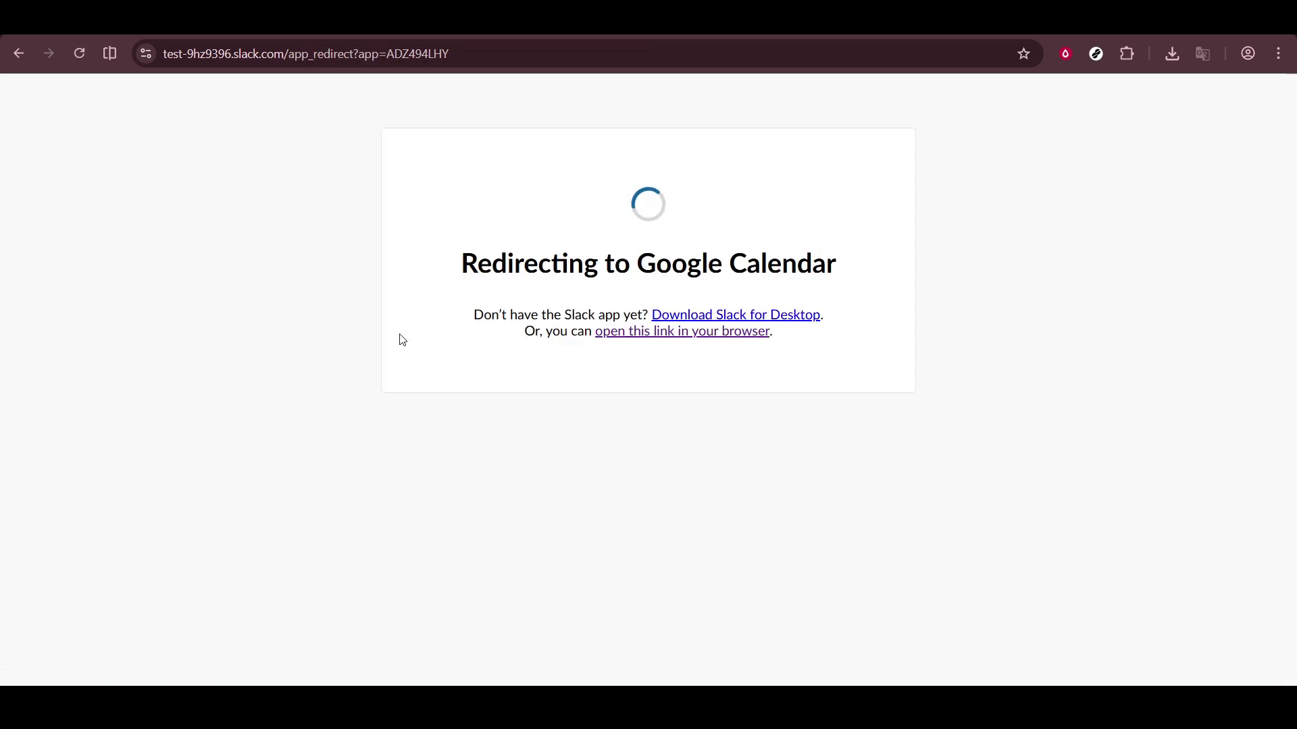
click(629, 335)
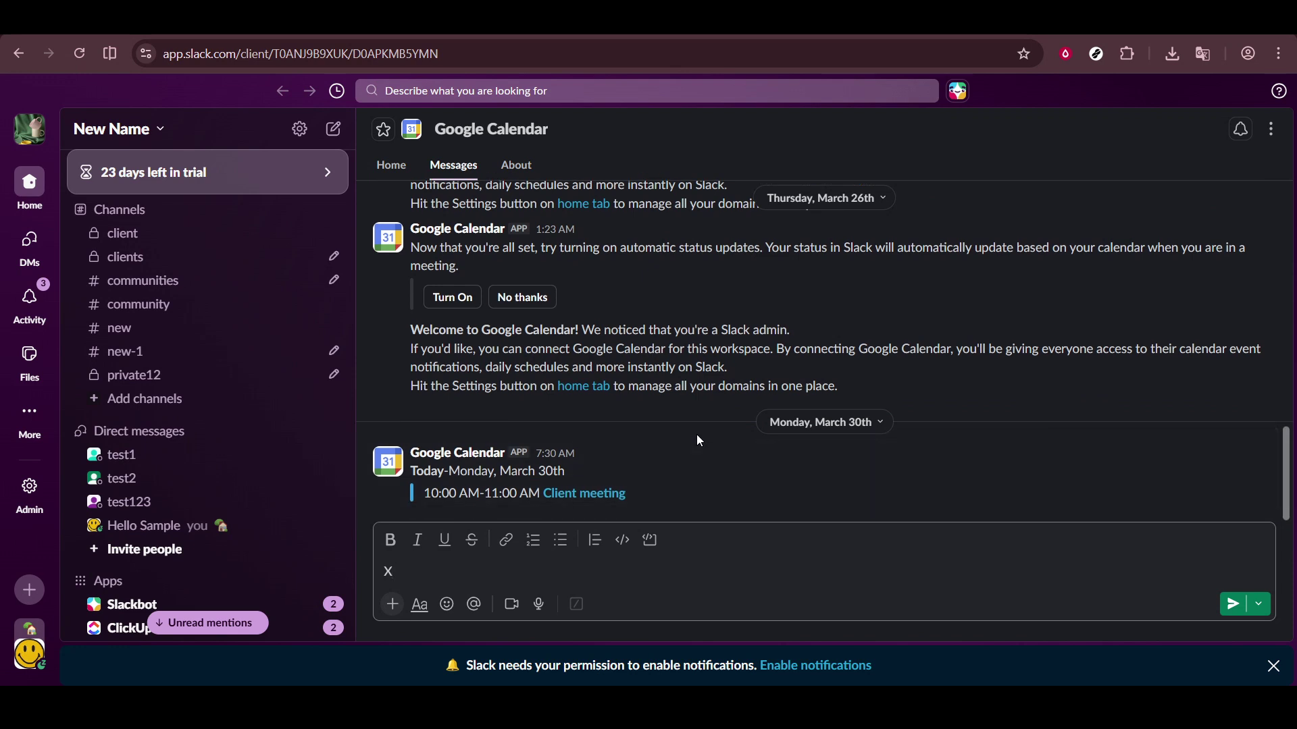
View the Client meeting event linked in the Monday, March 30th message, return to Slack and look over the app's messages
click(605, 500)
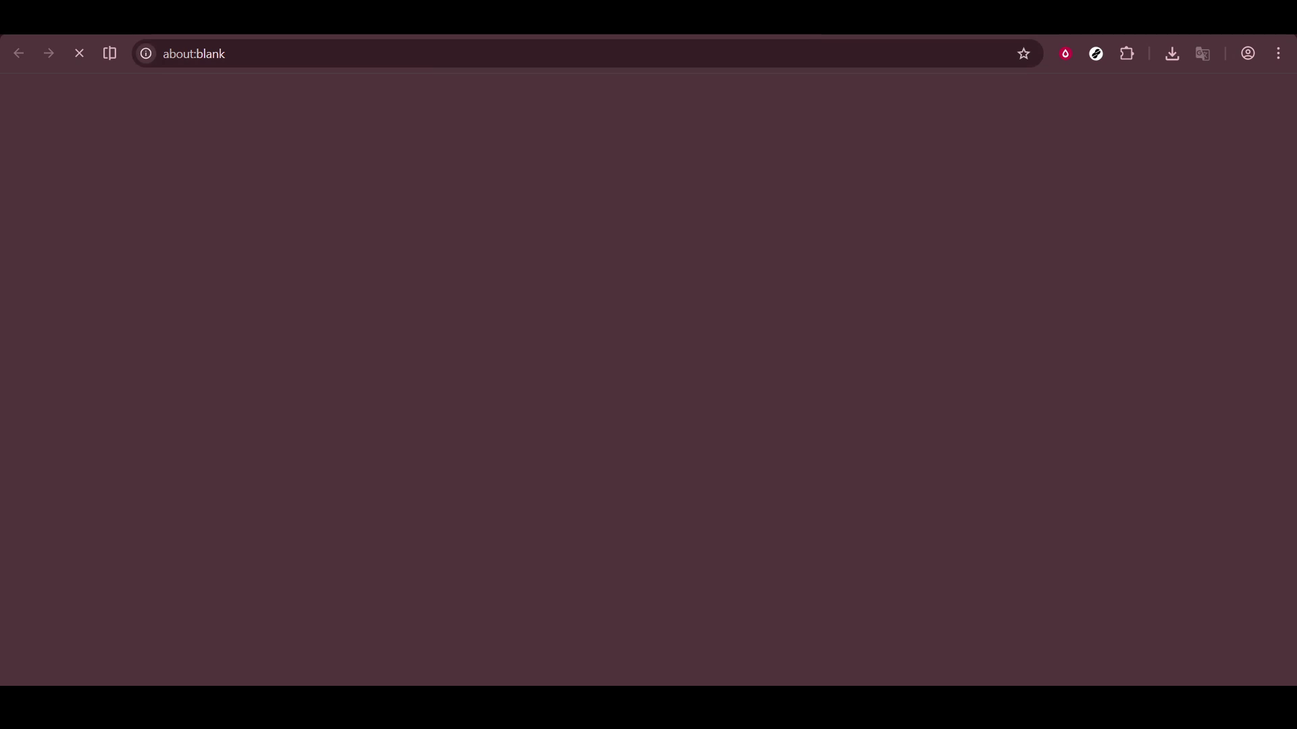
click(762, 18)
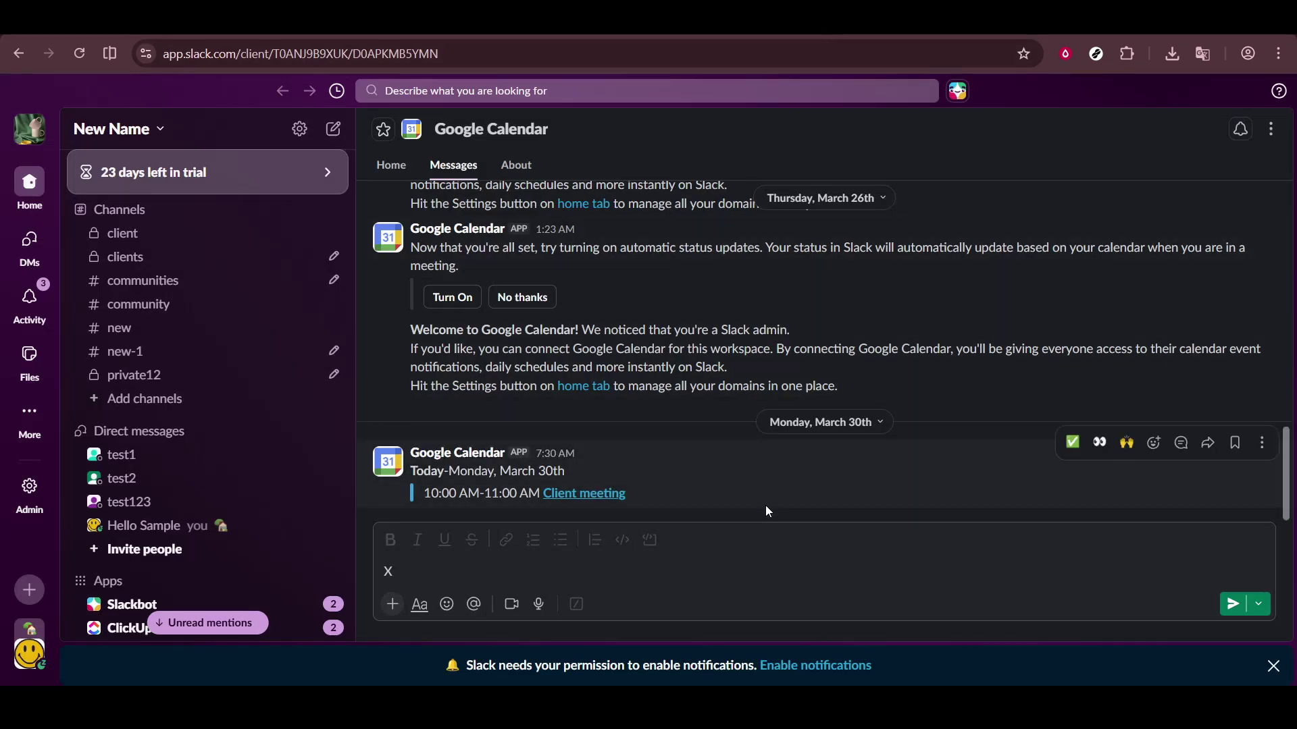
scroll(768, 512, up, 3)
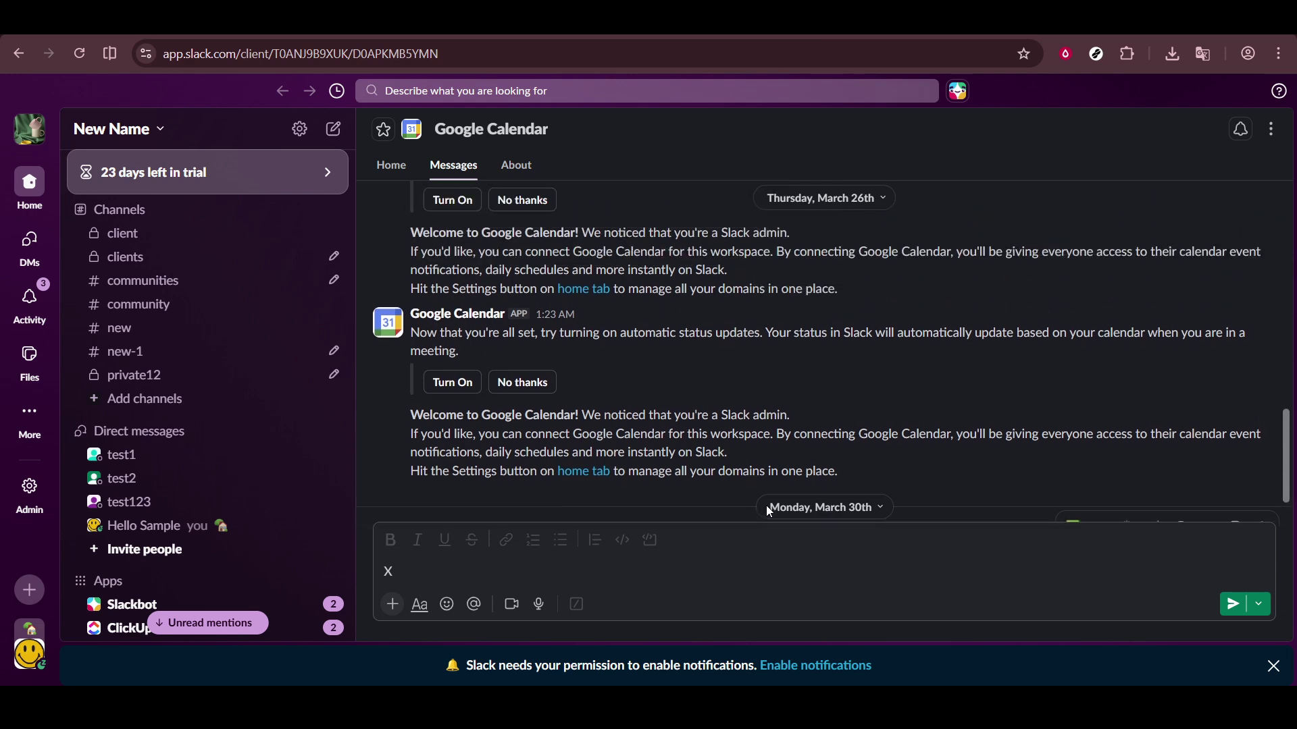
scroll(768, 510, down, 2)
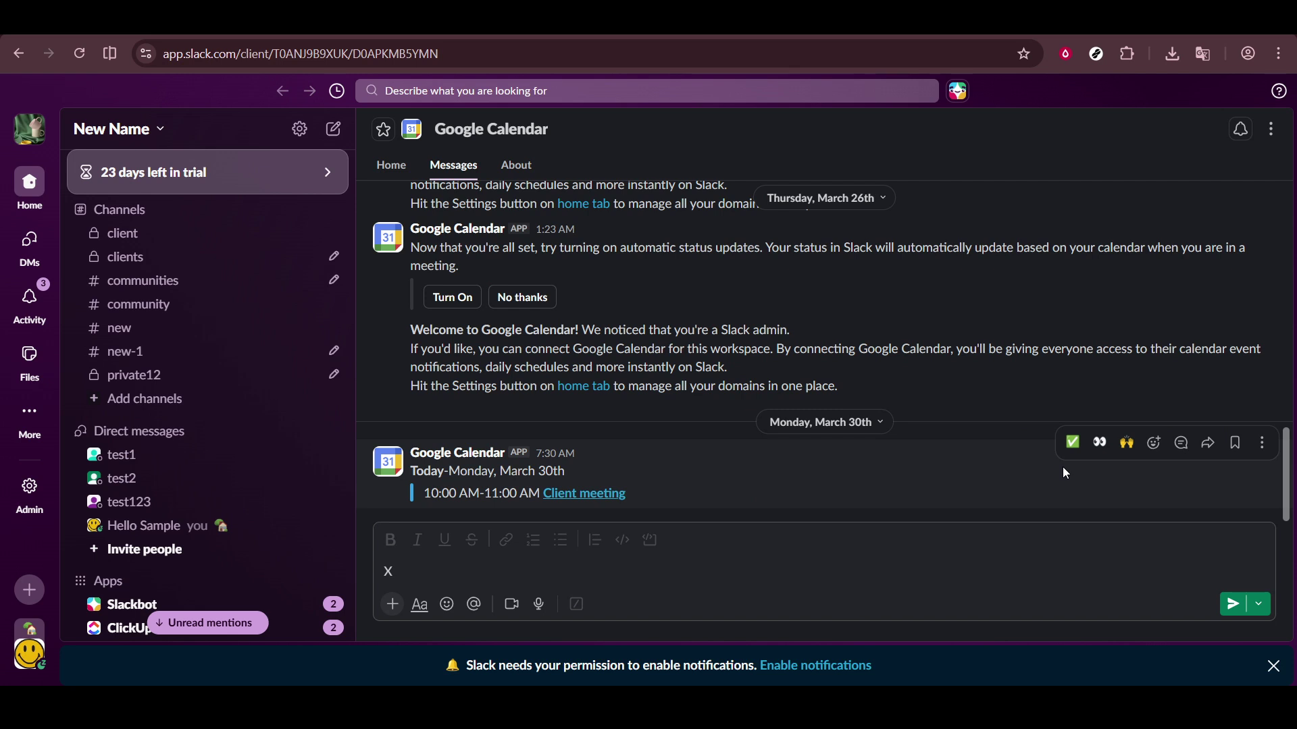
Add a check mark reaction to the Google Calendar message listing the Client meeting
click(1074, 443)
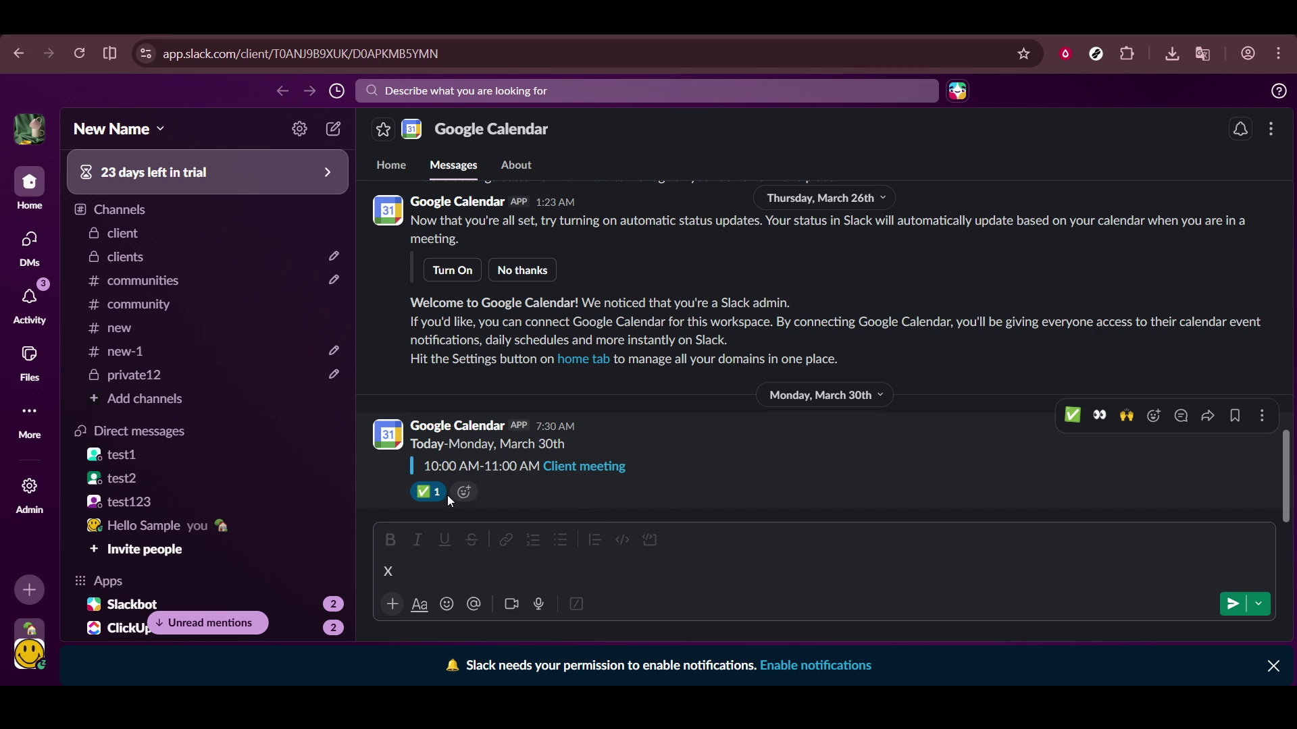
mouse_move(424, 501)
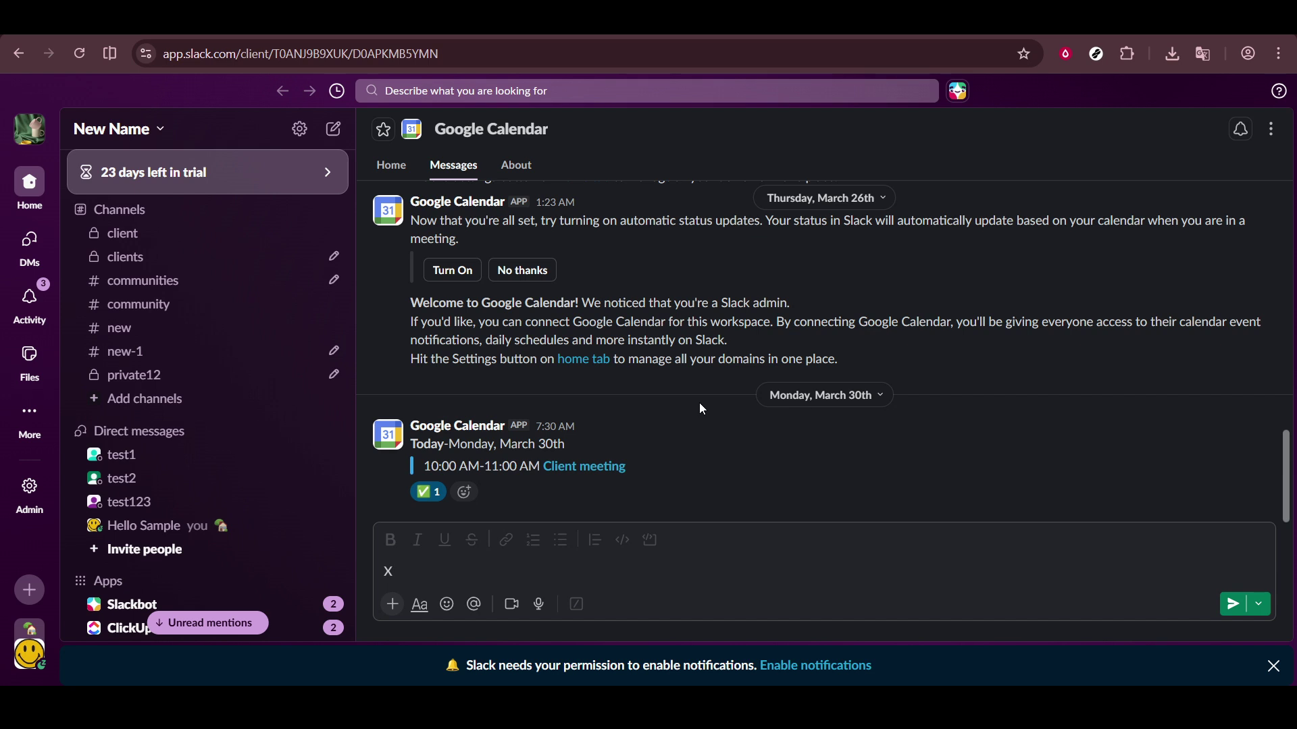
scroll(287, 455, down, 5)
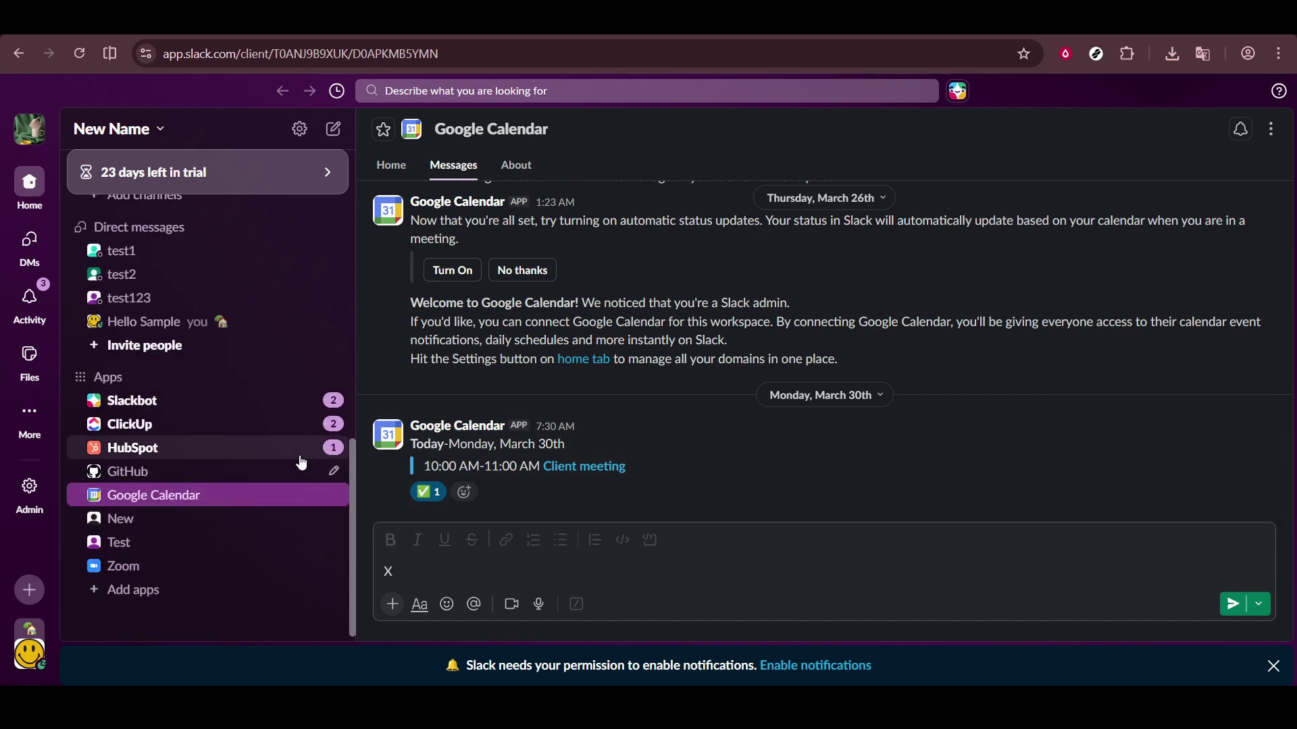